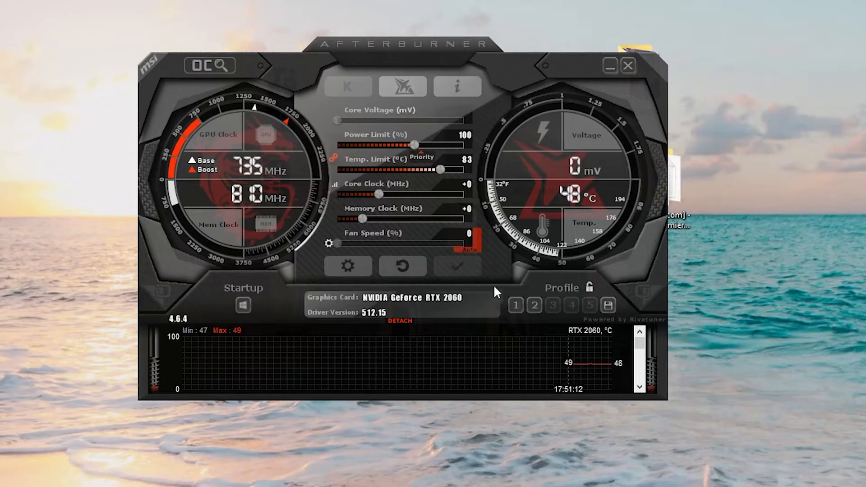
Step: Change the user interface skin to Default MSI Afterburner v2 skin - big edition and accept the change
click(390, 254)
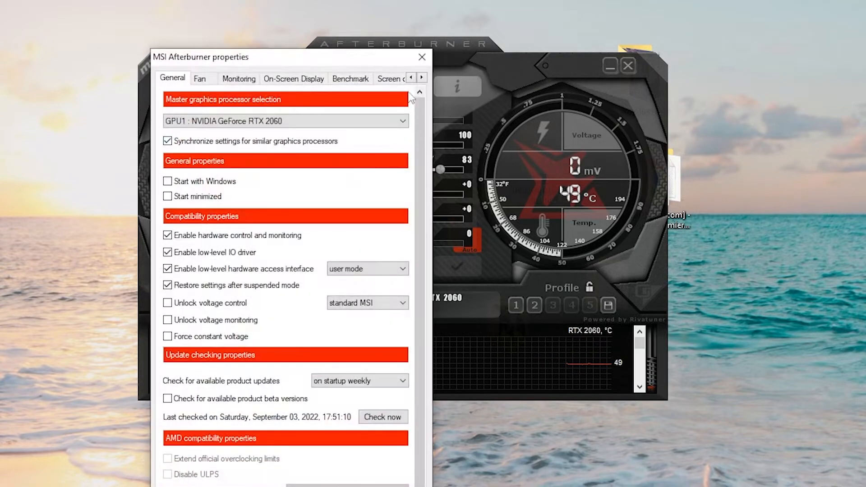
click(422, 78)
click(422, 79)
click(422, 79)
click(422, 79)
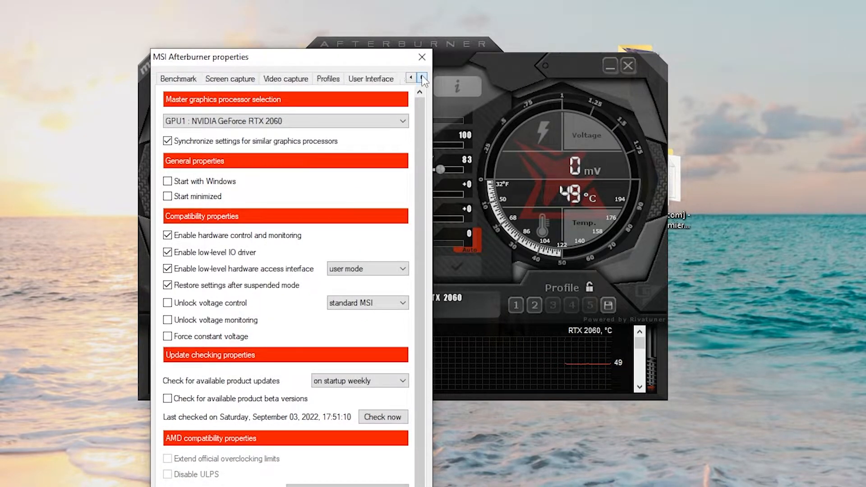
click(378, 80)
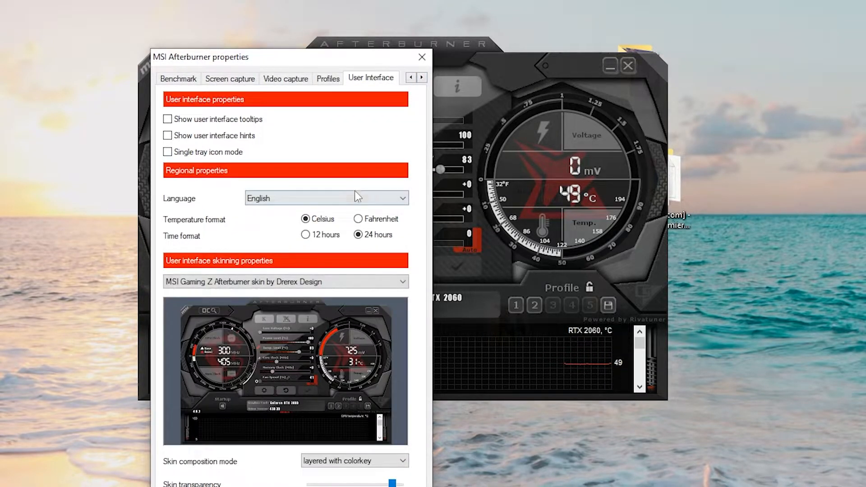
click(377, 284)
click(354, 348)
click(358, 281)
click(313, 303)
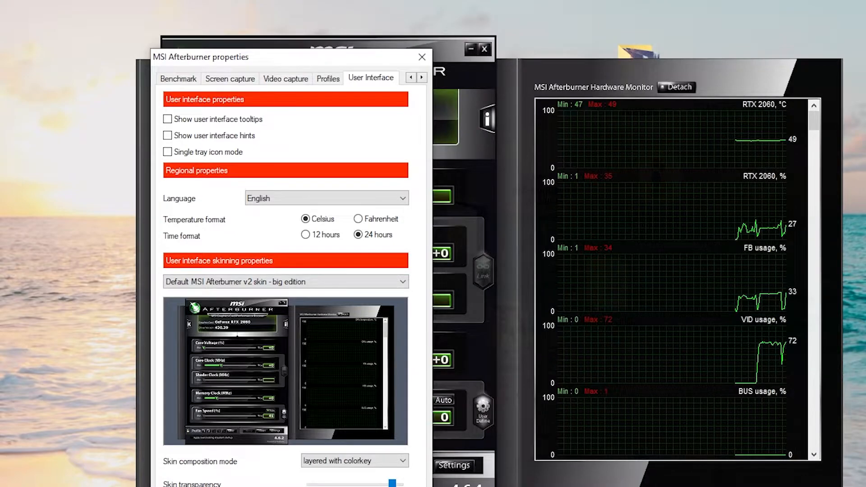
click(285, 486)
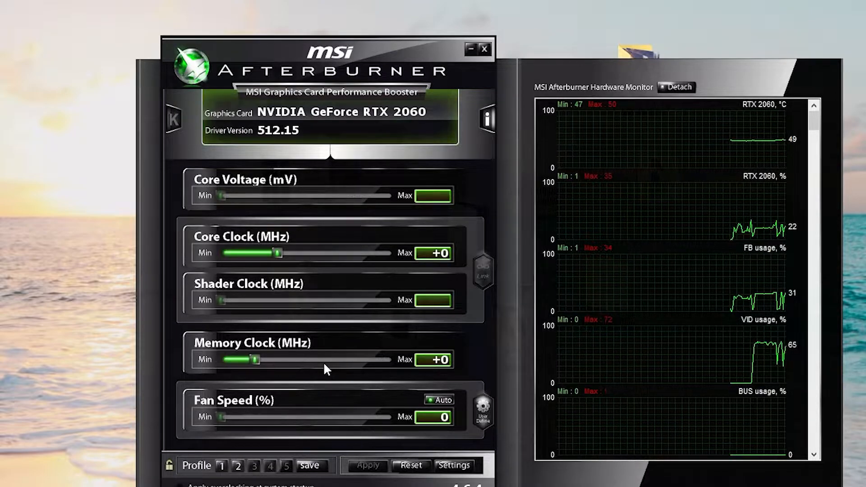
Step: Run the fan manually at 100%, check the fan speed graph in the hardware monitor, and reset the settings
click(444, 401)
click(445, 401)
drag(221, 419, 400, 427)
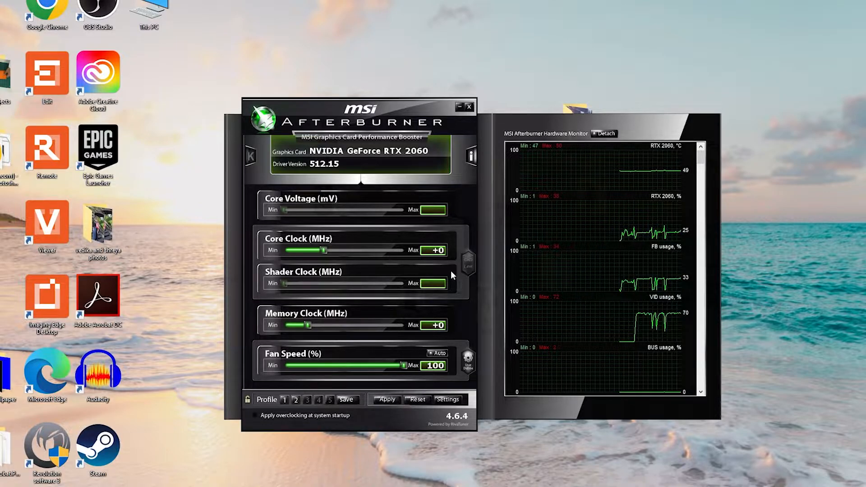
drag(696, 164, 711, 183)
scroll(689, 190, up, 2)
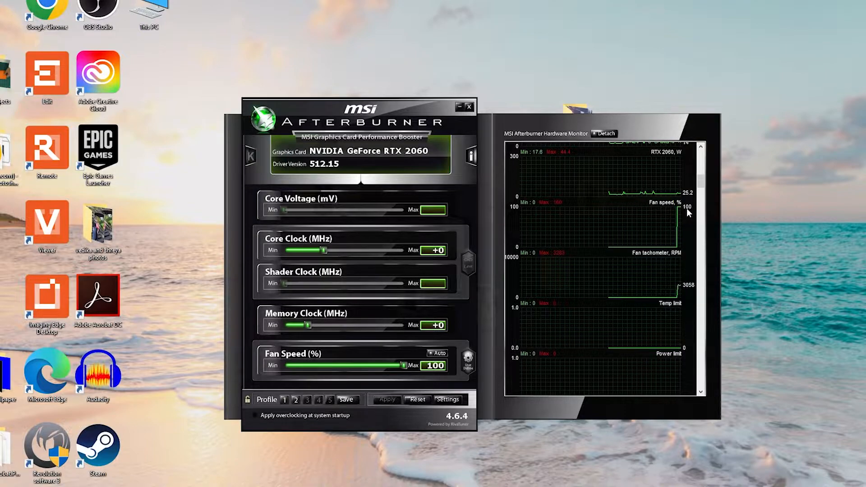
click(417, 400)
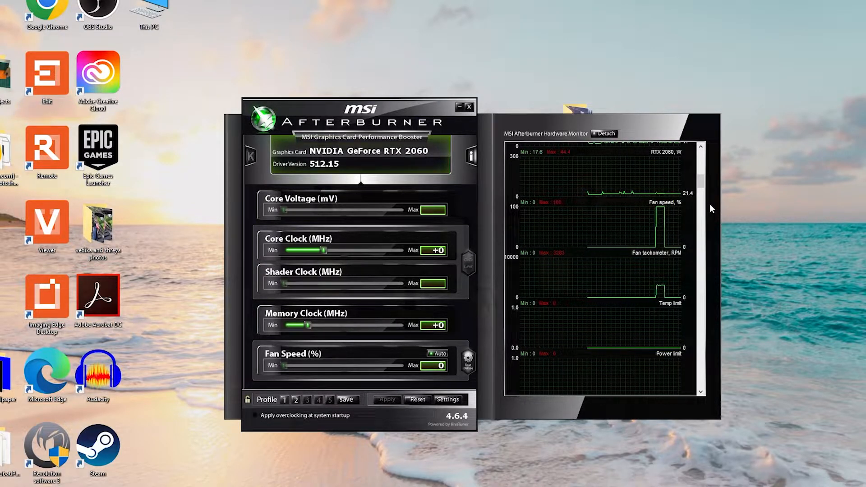
Step: Turn off automatic fan control, raise the fan speed to 100%, and restore the default settings
click(440, 354)
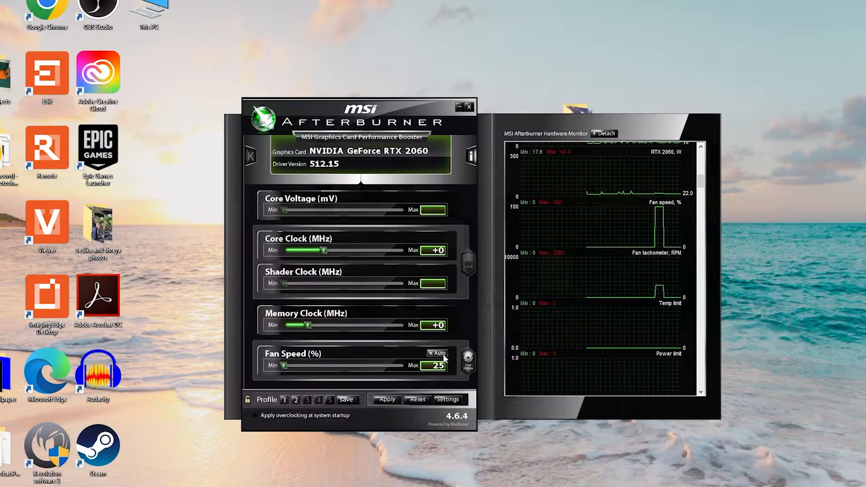
drag(284, 365, 421, 368)
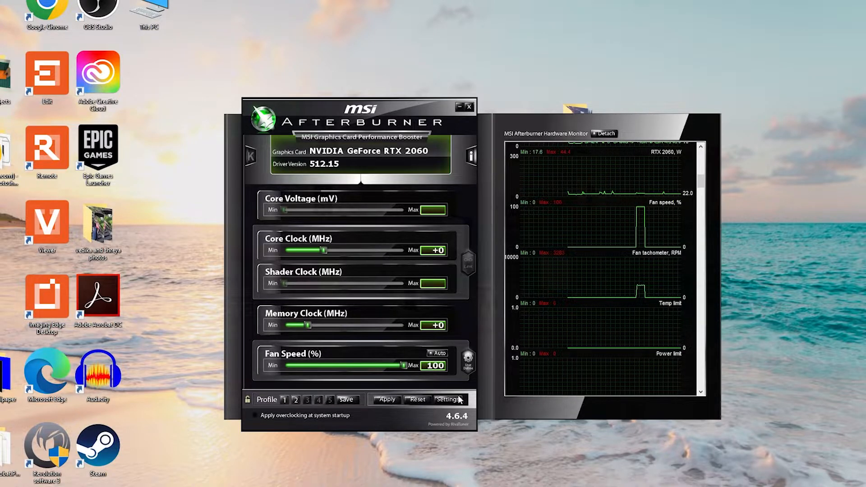
click(416, 400)
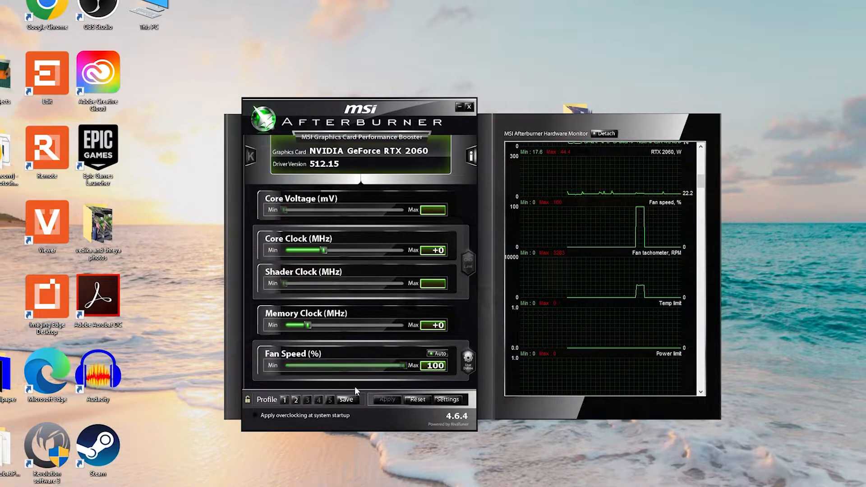
Step: Enable user defined software automatic fan control in the fan properties
click(448, 400)
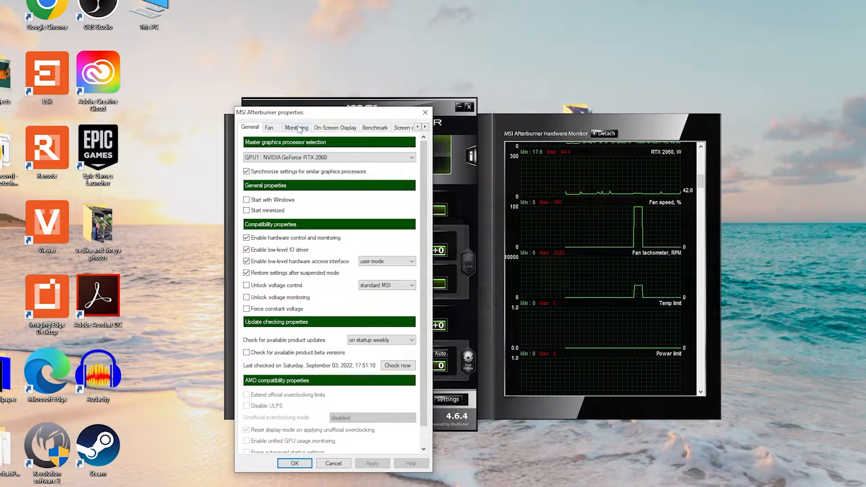
click(269, 128)
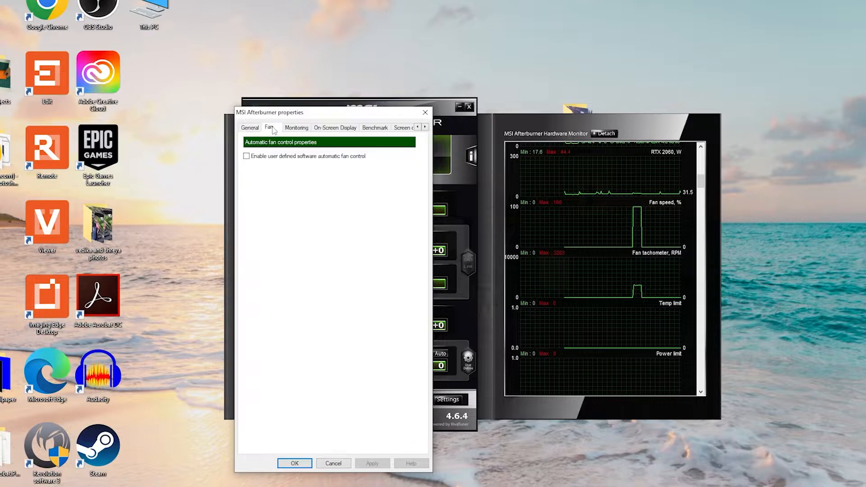
click(247, 157)
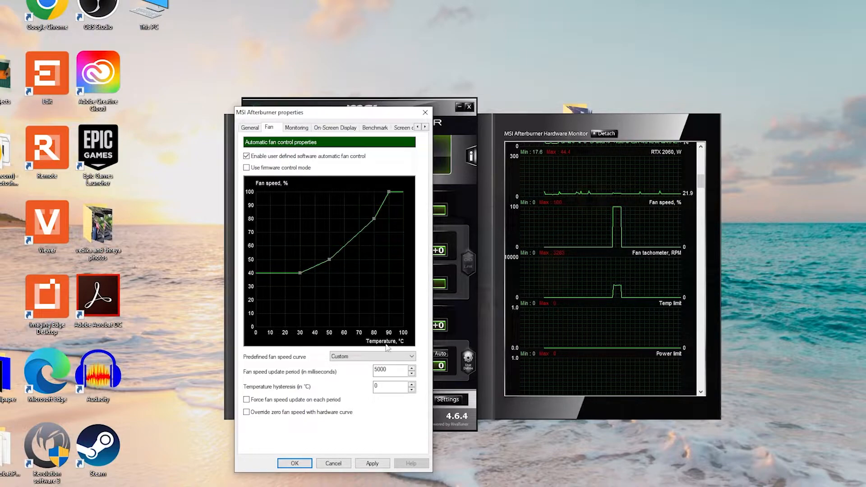
Step: Move the fan curve's first point to 48 °C and 25%, apply it, and check the monitored fan speed
scroll(678, 260, up, 1)
scroll(570, 266, up, 5)
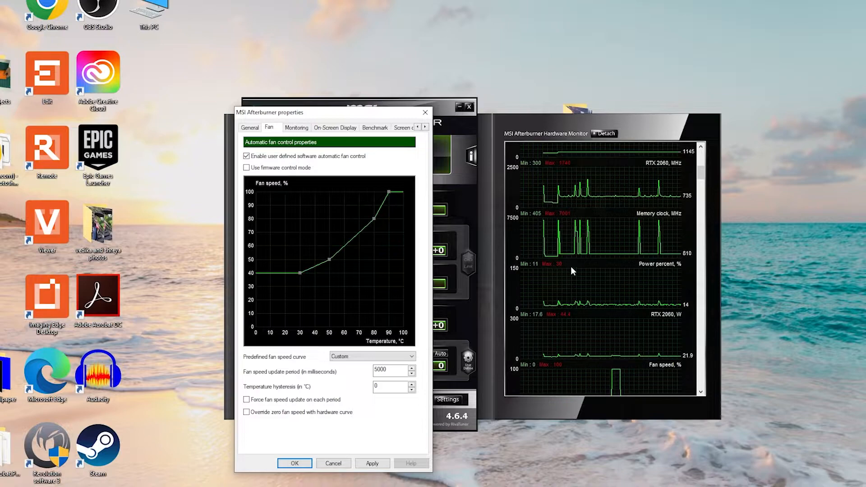
scroll(577, 266, up, 3)
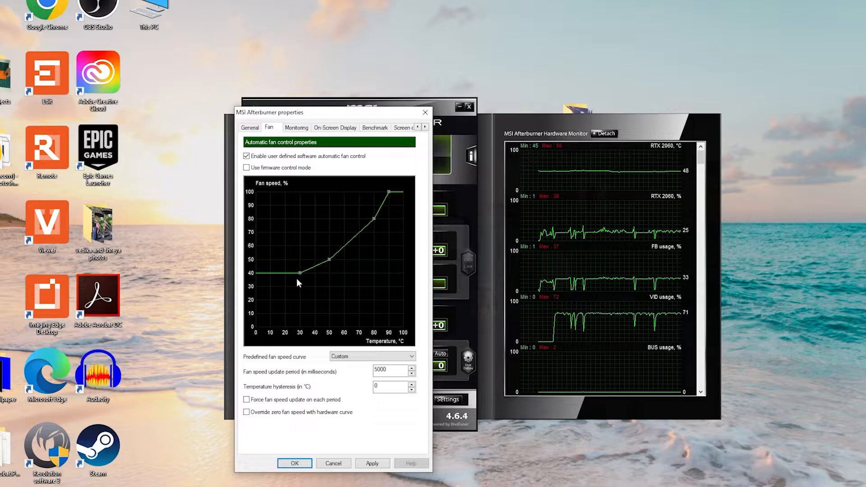
drag(301, 272, 327, 280)
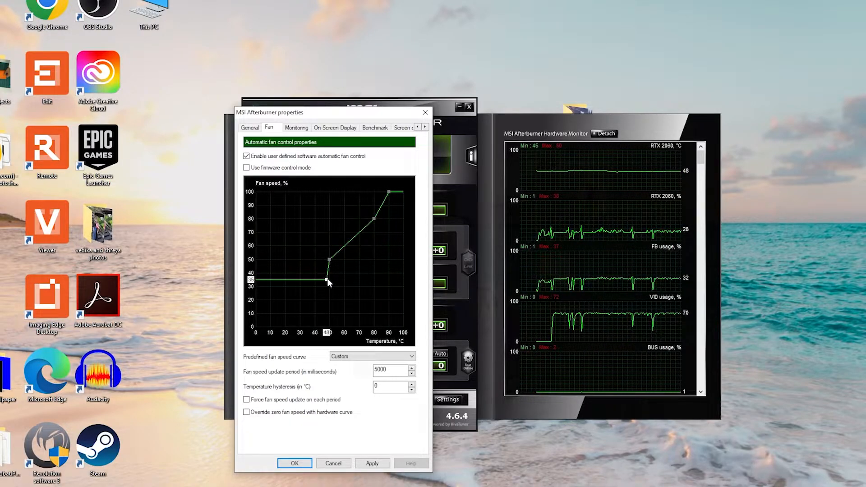
drag(327, 280, 328, 296)
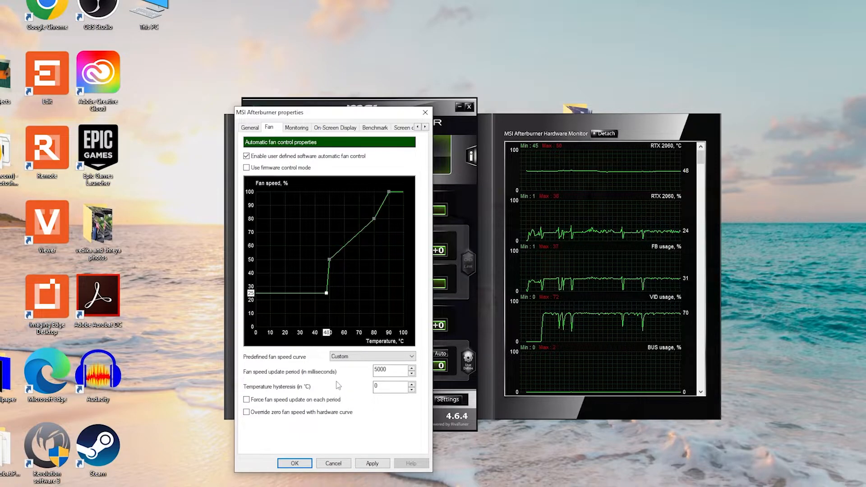
click(372, 464)
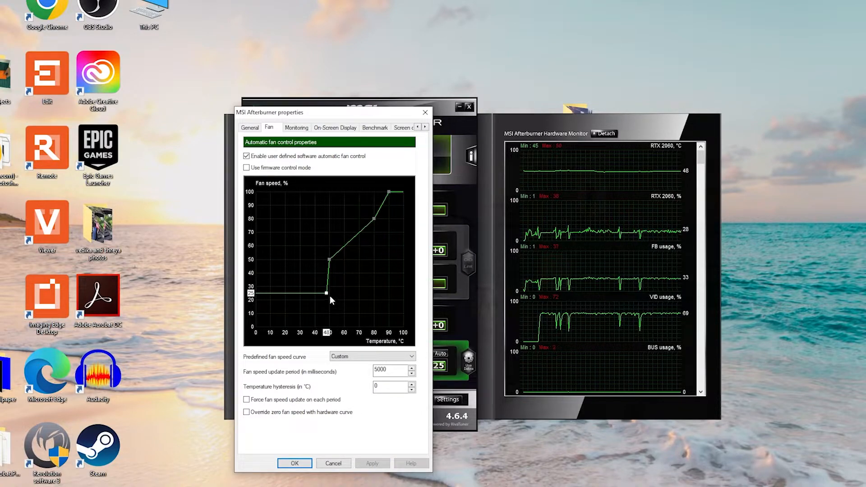
scroll(697, 232, down, 5)
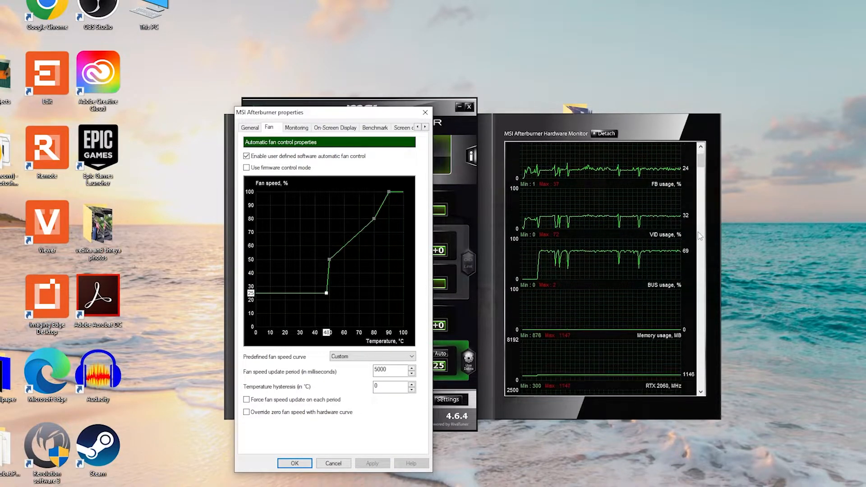
scroll(698, 232, down, 9)
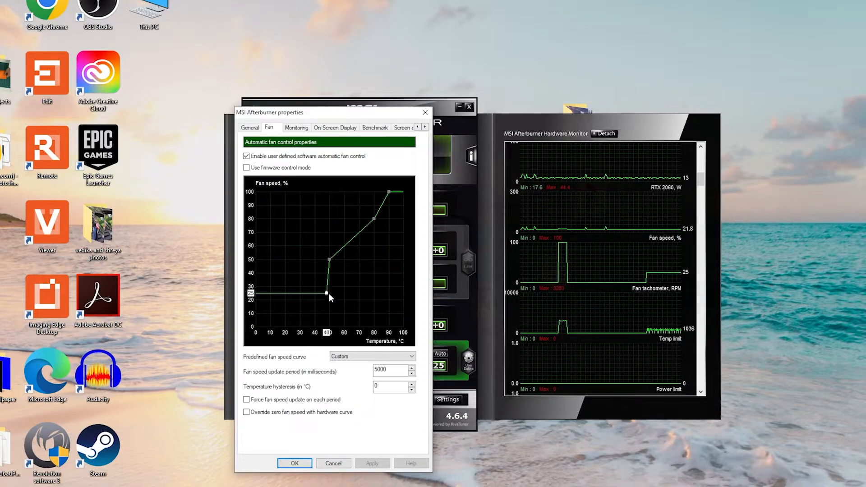
Step: Reshape the fan curve by moving its first three points to 40 °C at 23%, 60 °C at 50%, and 75 °C at 85%
click(330, 259)
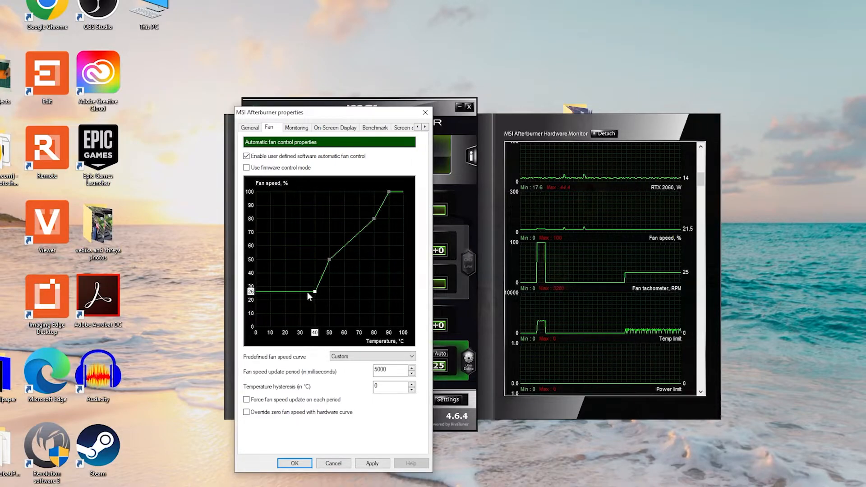
mouse_move(315, 291)
mouse_down()
mouse_move(313, 304)
mouse_move(317, 296)
mouse_up()
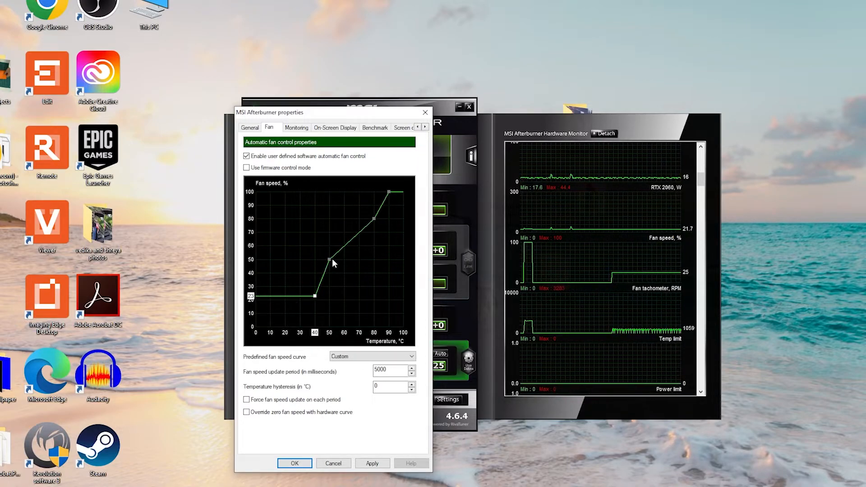
mouse_move(330, 261)
mouse_down()
mouse_move(346, 257)
mouse_move(336, 263)
mouse_move(337, 280)
mouse_move(347, 259)
mouse_up()
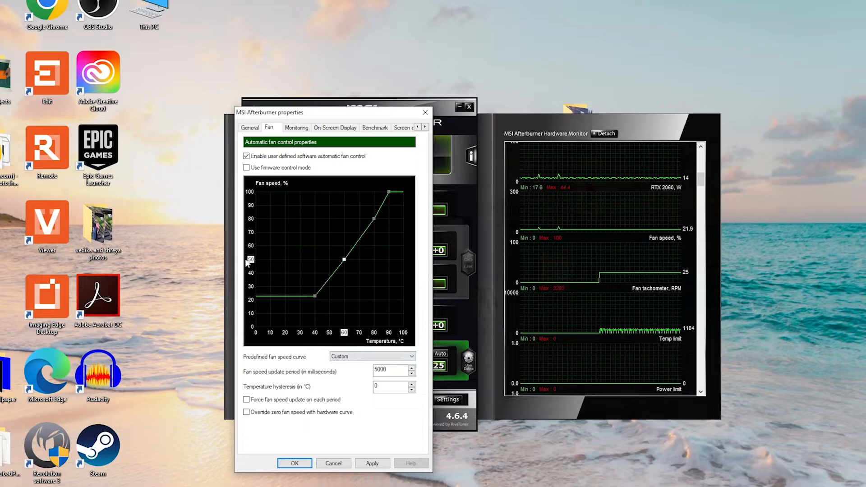
mouse_move(368, 225)
mouse_down()
mouse_move(374, 249)
mouse_move(369, 210)
mouse_up()
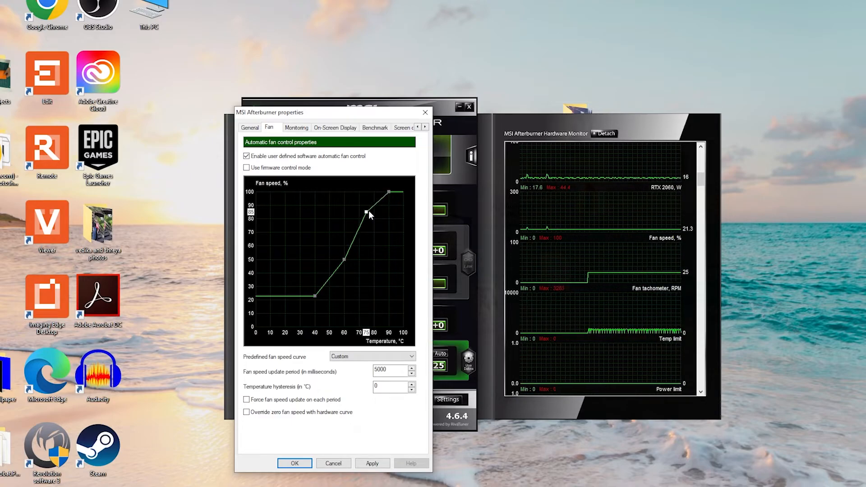